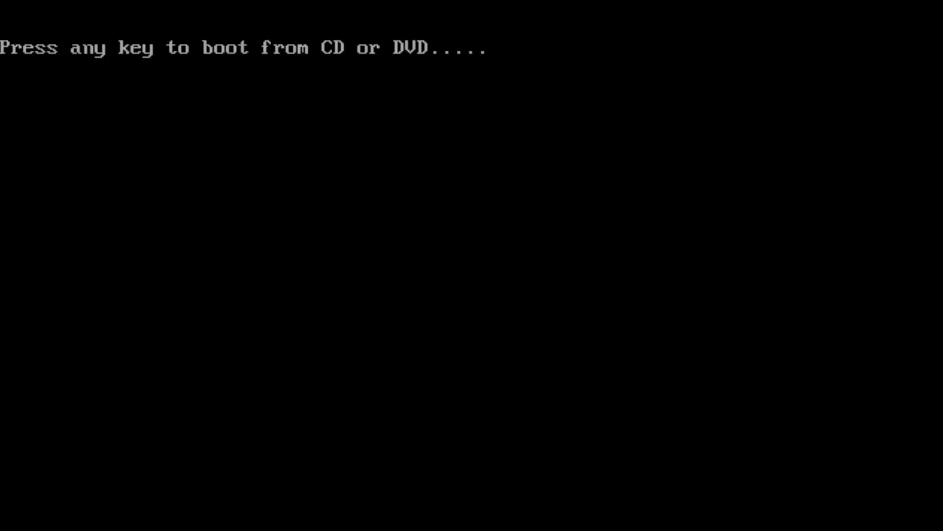
Boot from the installation disc and wait for the Setup language selection page.
key(Return)
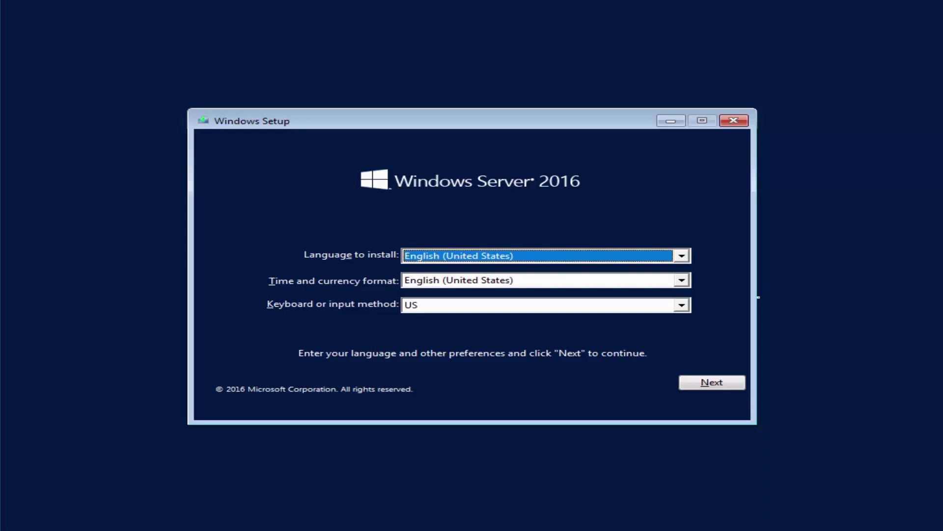
Choose English (United Kingdom) in the Time and currency format list, switching the keyboard to United Kingdom.
click(682, 281)
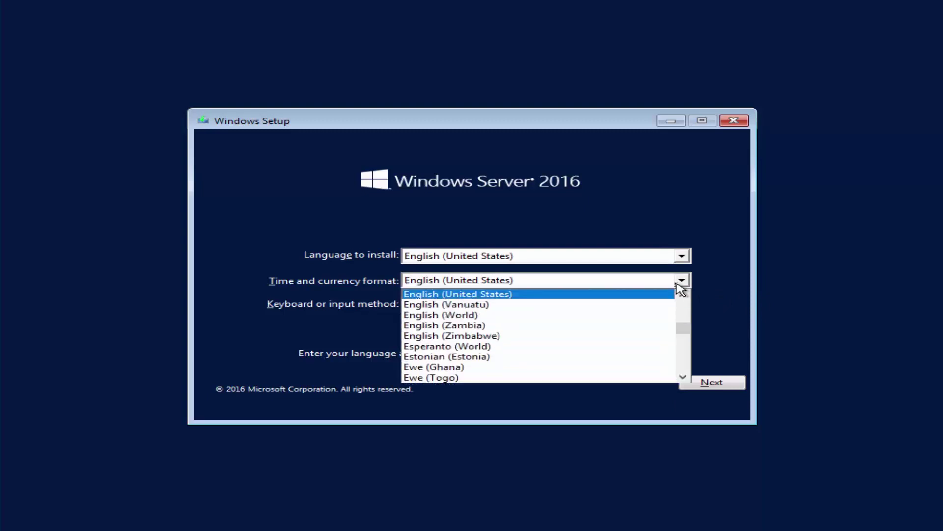
key(Up)
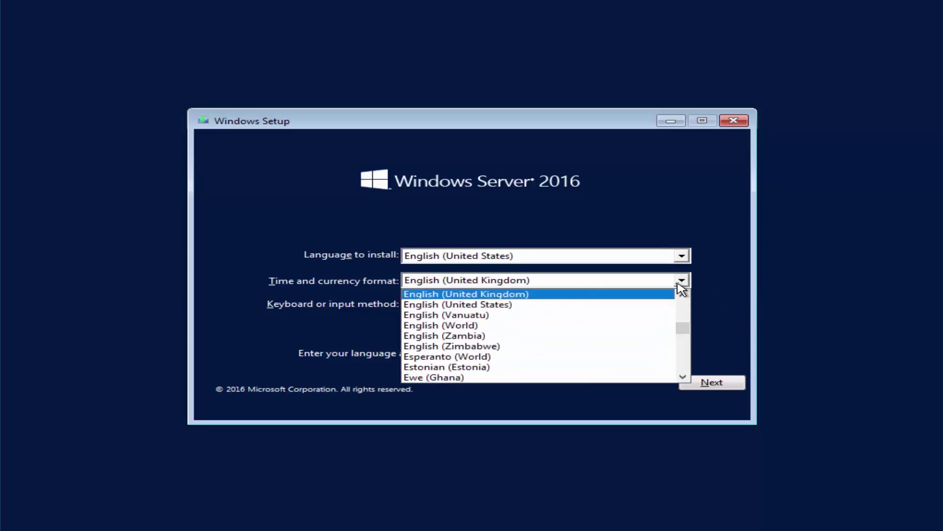
click(678, 284)
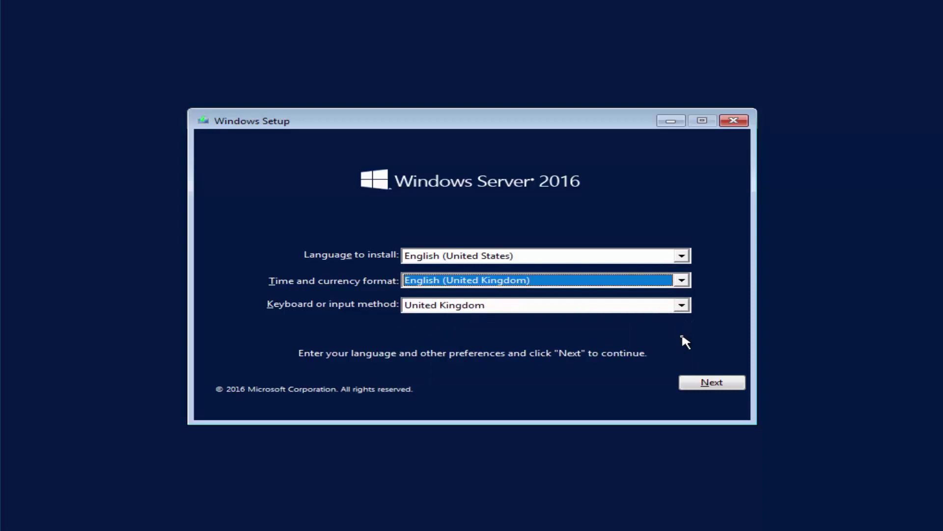
Accept the English (United Kingdom) language preferences and continue to the Install now screen.
click(714, 383)
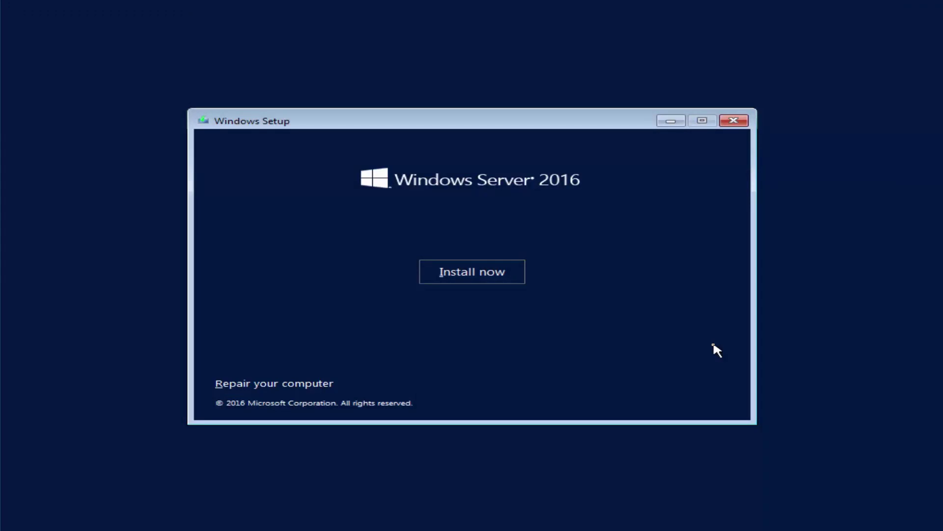
Start the installation and submit the product key in the Activate Windows field.
click(517, 275)
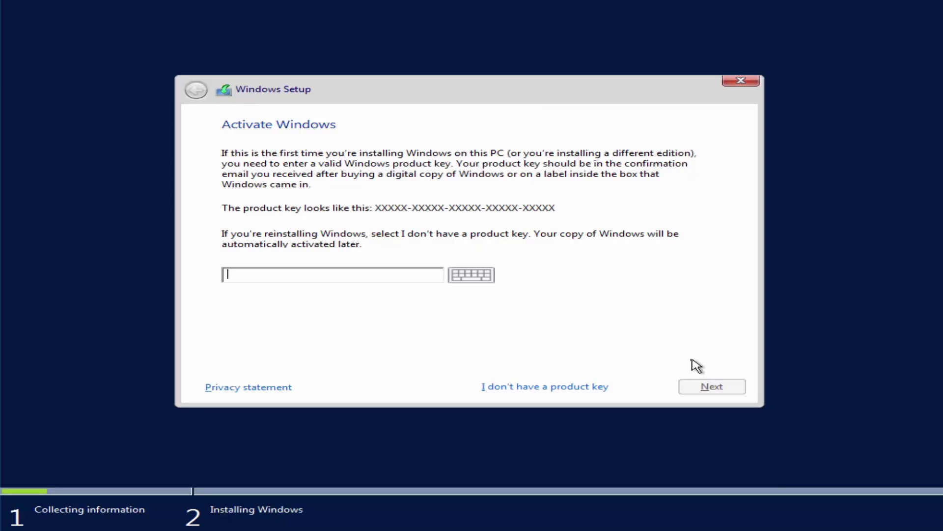
text(VK7JG)
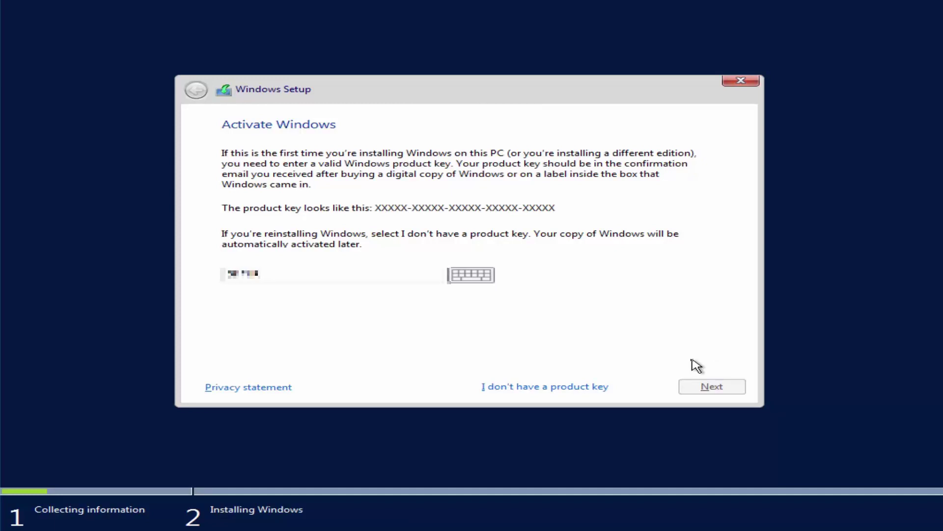
text(NPHTMC97JM9MPG)
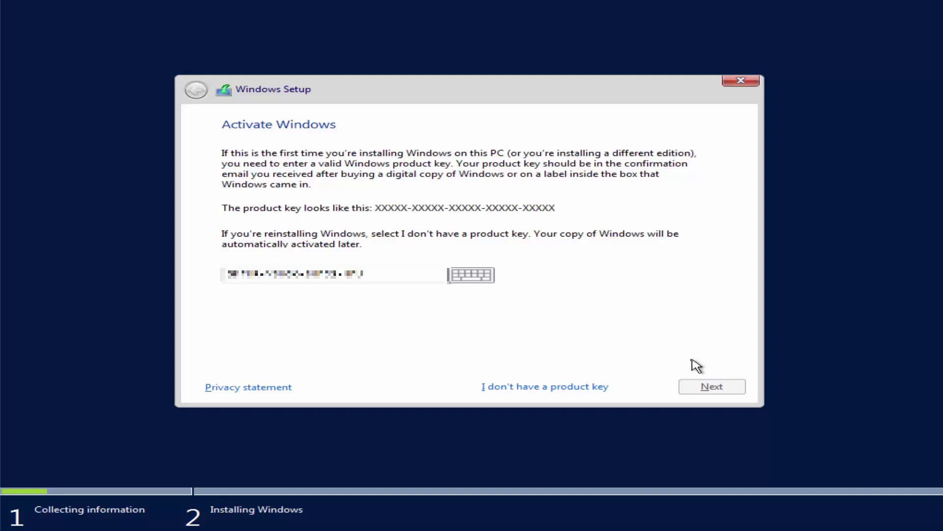
text(T3V66TX)
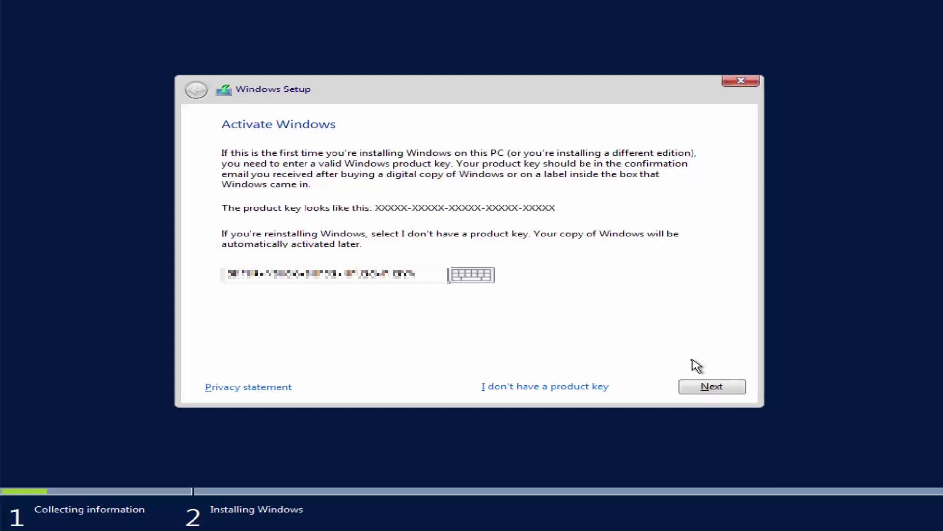
click(734, 388)
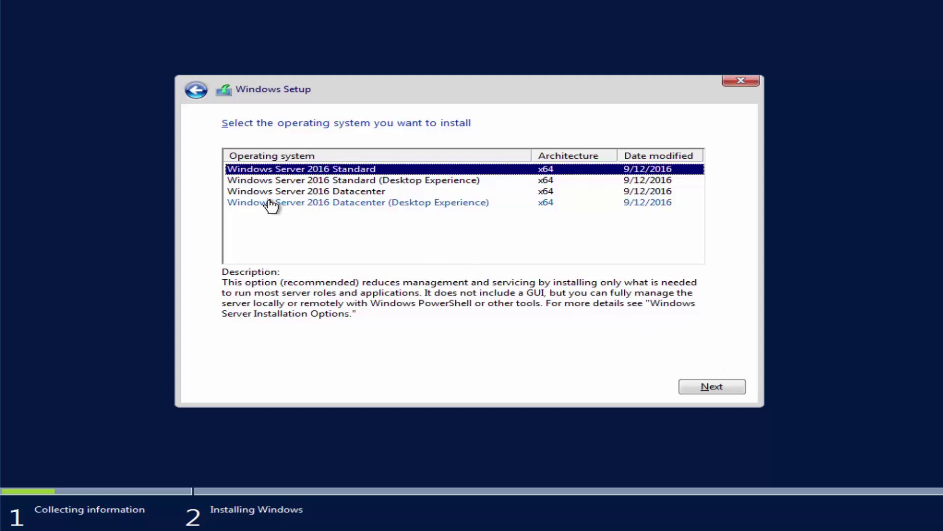
Compare the Datacenter and Datacenter (Desktop Experience) edition descriptions.
click(248, 193)
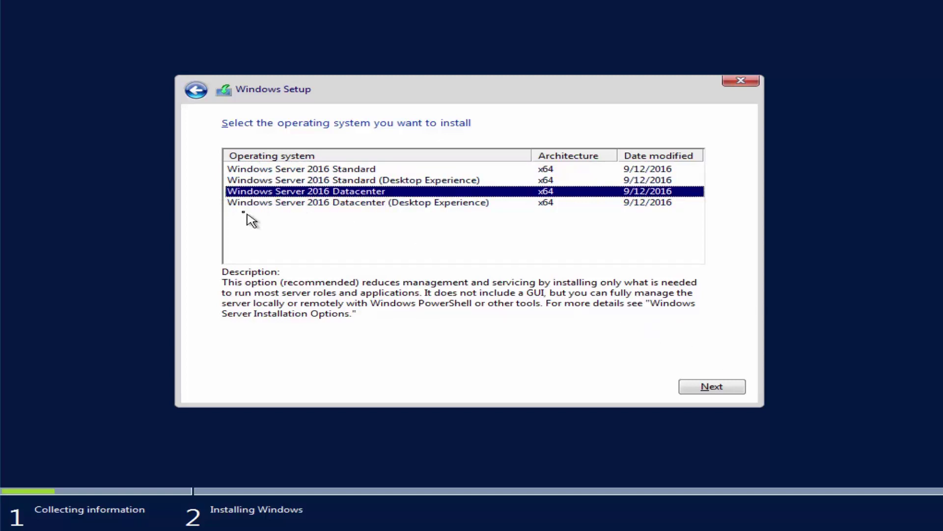
click(238, 204)
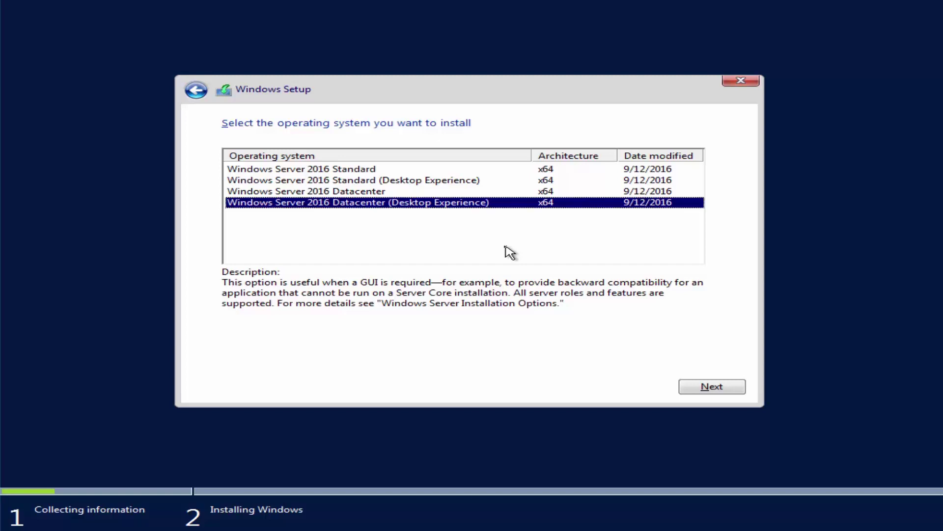
Settle on Windows Server 2016 Datacenter (Desktop Experience) as the edition to install.
click(411, 191)
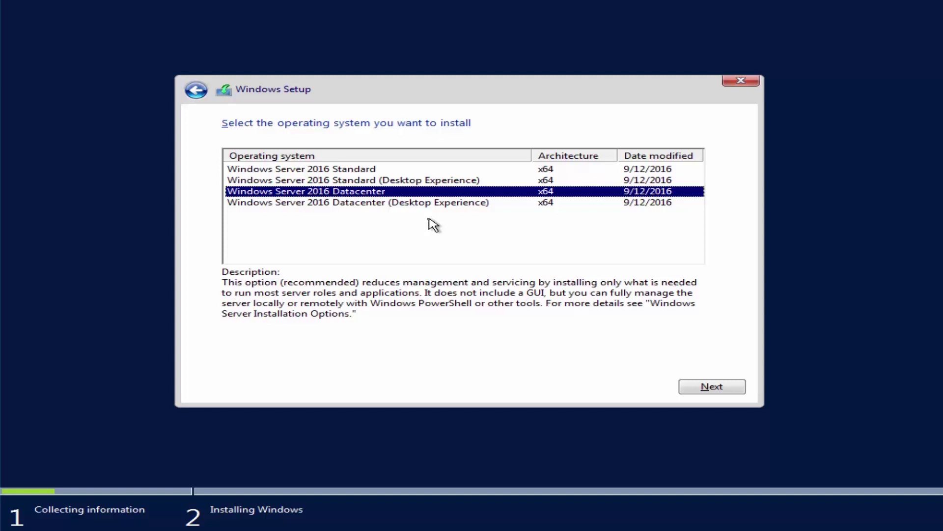
click(450, 202)
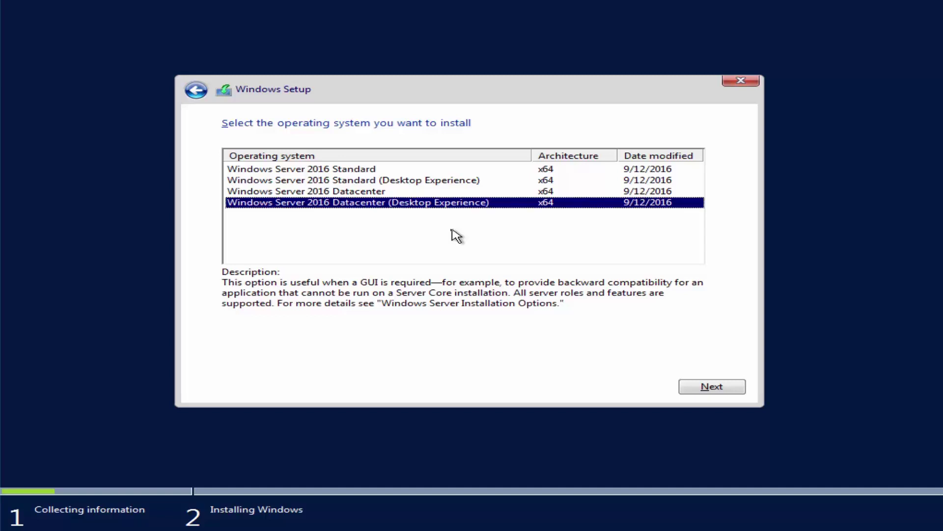
Confirm the Datacenter (Desktop Experience) edition and accept the license terms.
click(726, 386)
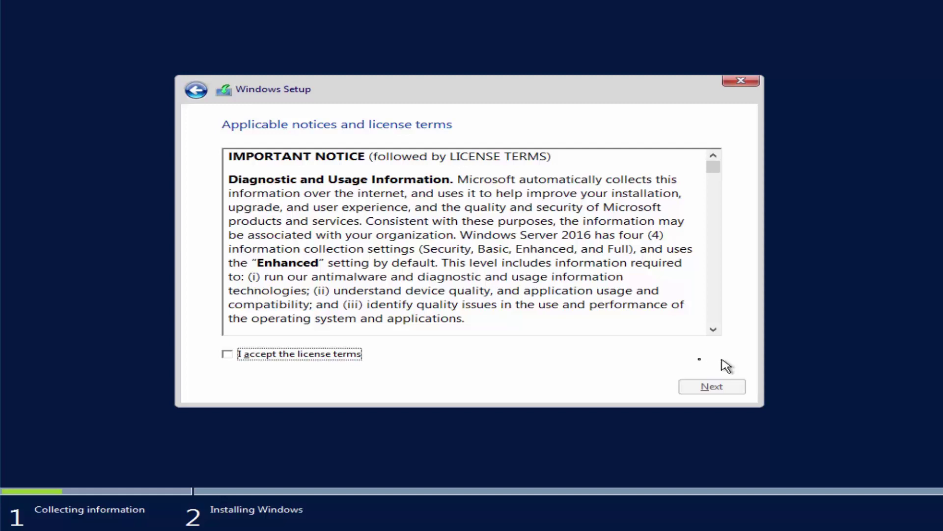
click(232, 357)
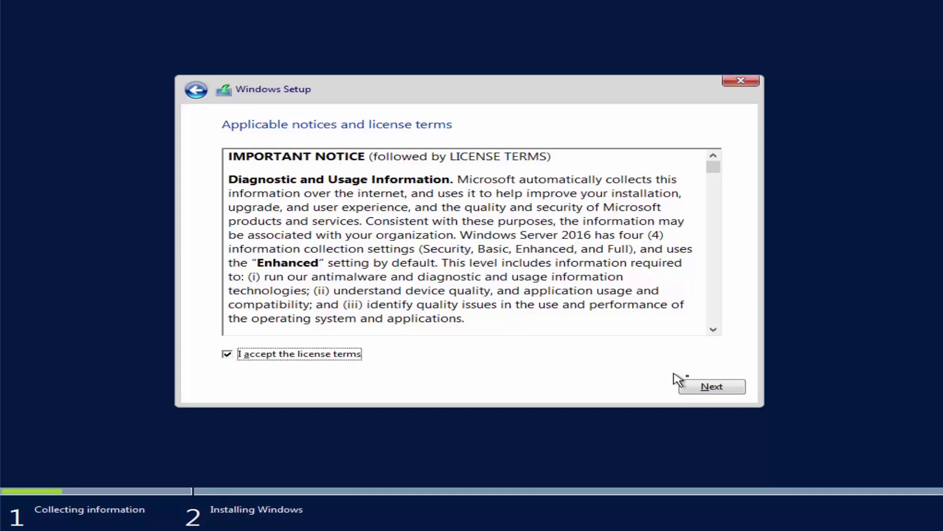
click(722, 386)
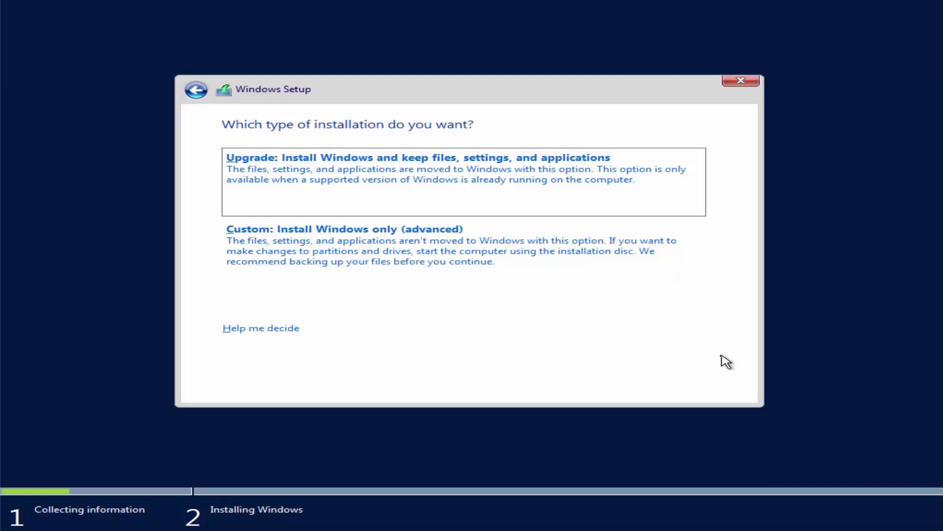
Move the installation-type selection from Custom to Upgrade using Alt+C and Alt+U.
key(alt+c)
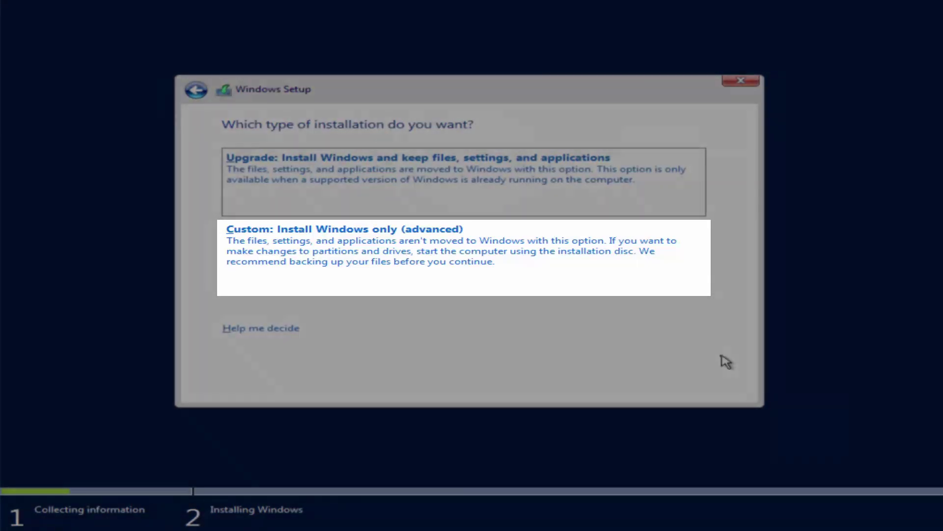
key(alt+u)
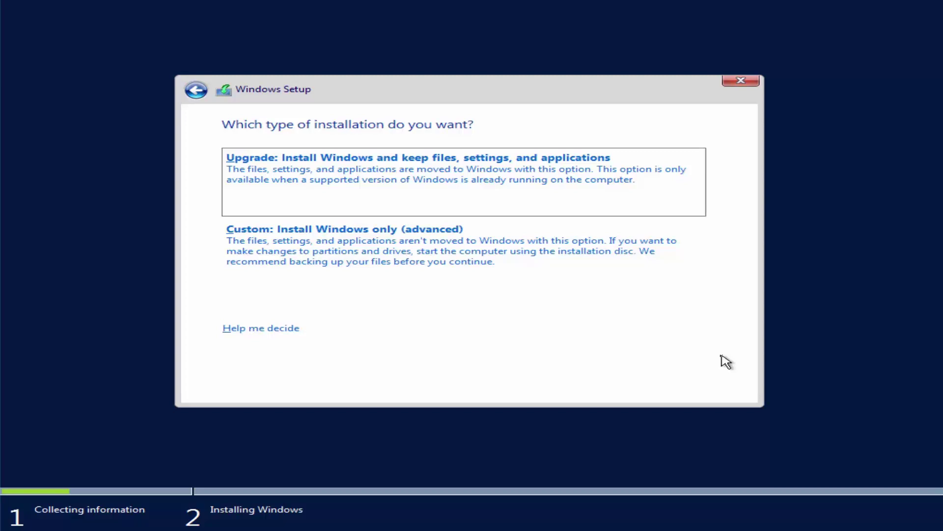
Choose Custom: Install Windows only (advanced) to list Drive 0's 128.0 GB unallocated space.
click(517, 264)
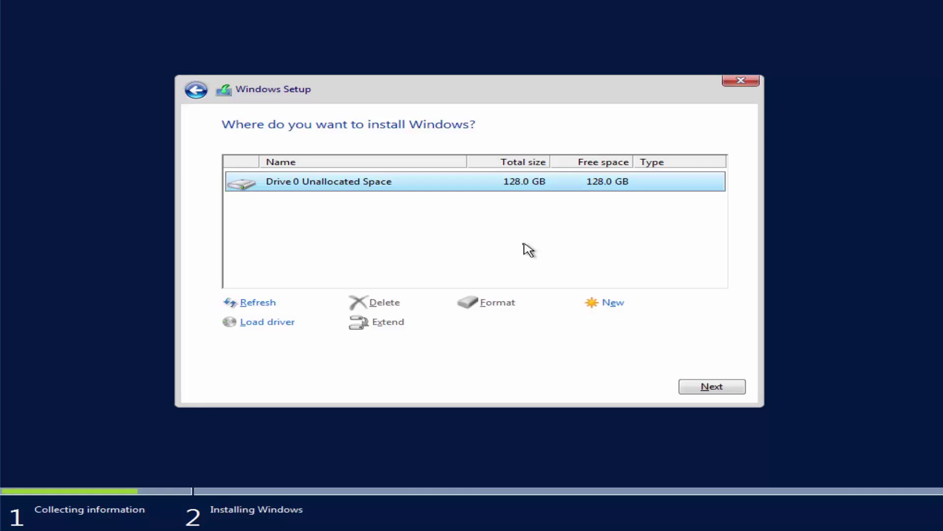
Create a new 81920 MB partition on Drive 0's unallocated space.
click(614, 305)
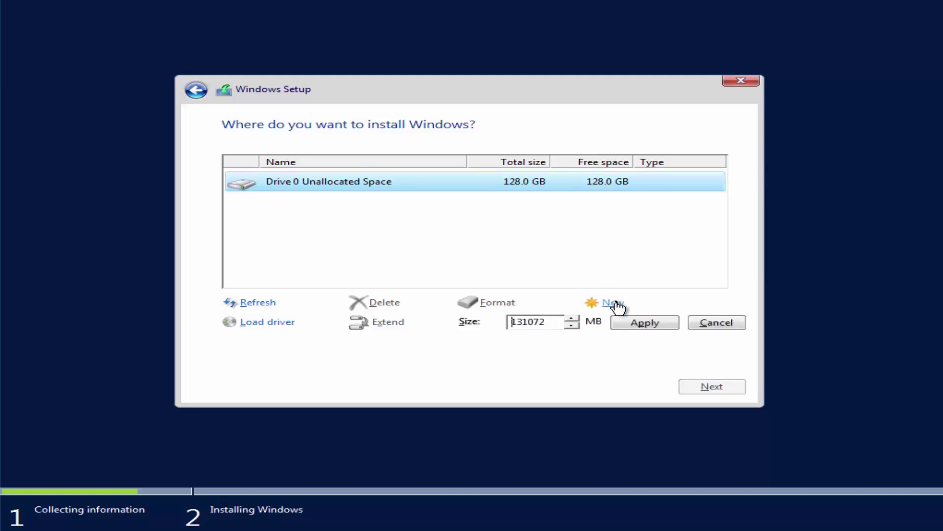
key(BackSpace)
key(BackSpace)
key(BackSpace)
key(BackSpace)
key(BackSpace)
key(BackSpace)
text(81920)
click(666, 325)
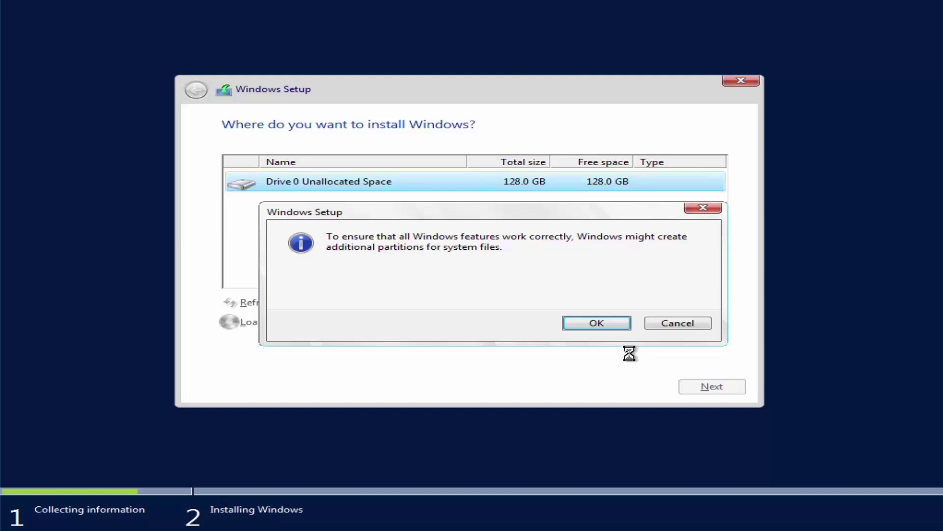
Accept the extra system partitions notice, then select System Reserved and the 79.5 GB Drive 0 Partition 2.
click(619, 326)
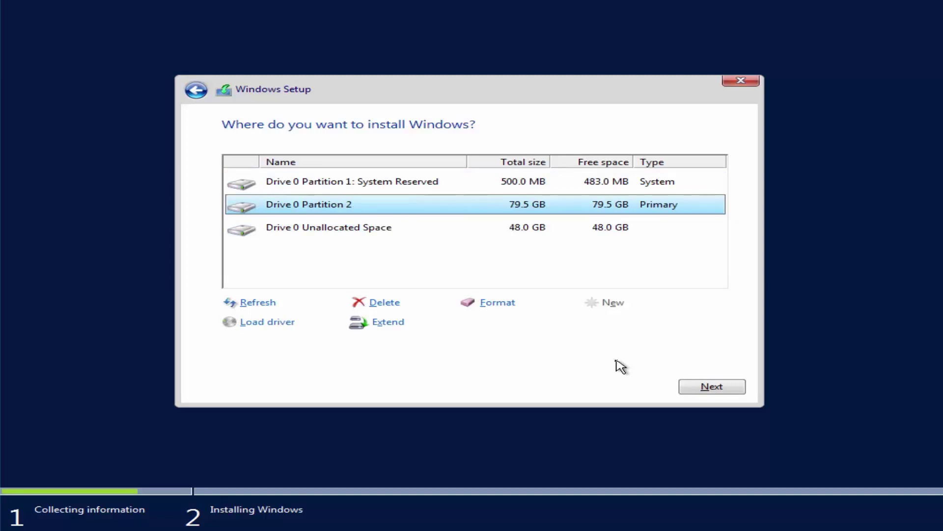
click(284, 184)
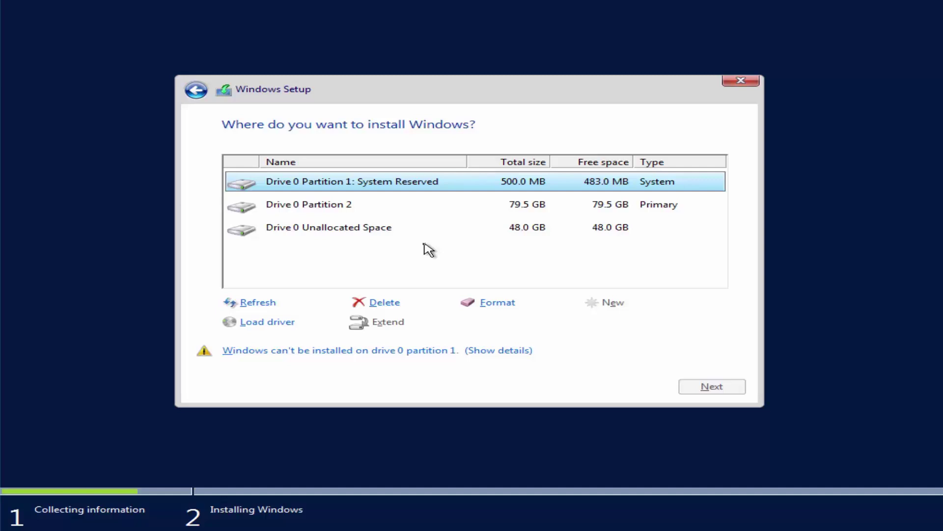
click(280, 209)
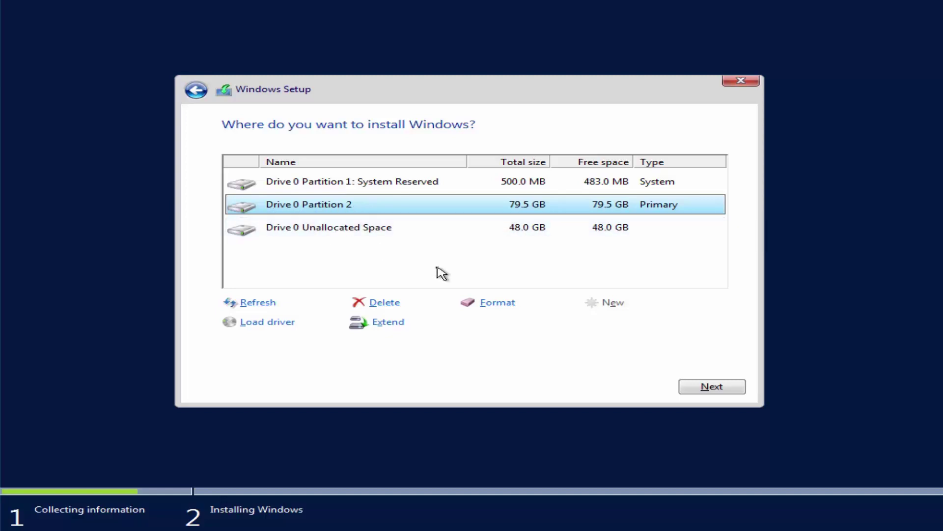
Delete Partition 2 and the System Reserved partition, then install on the 128.0 GB unallocated space.
click(386, 303)
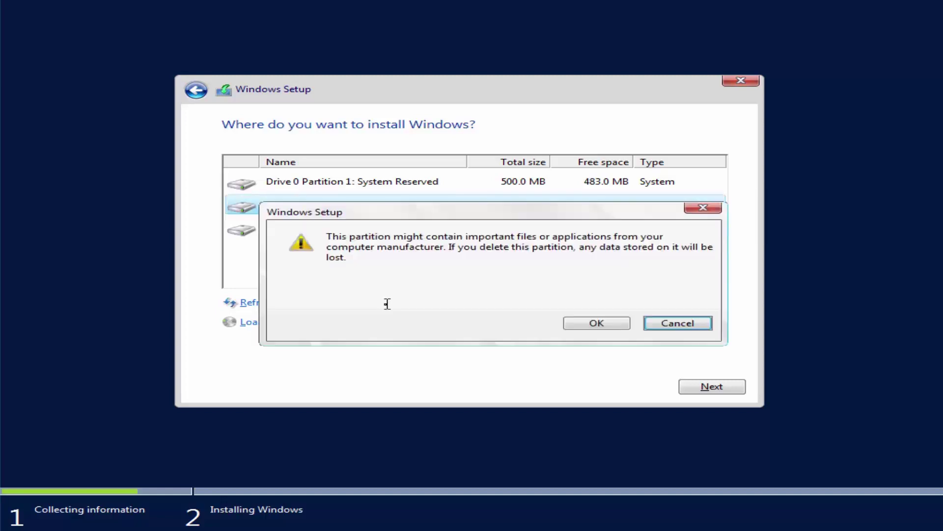
click(585, 322)
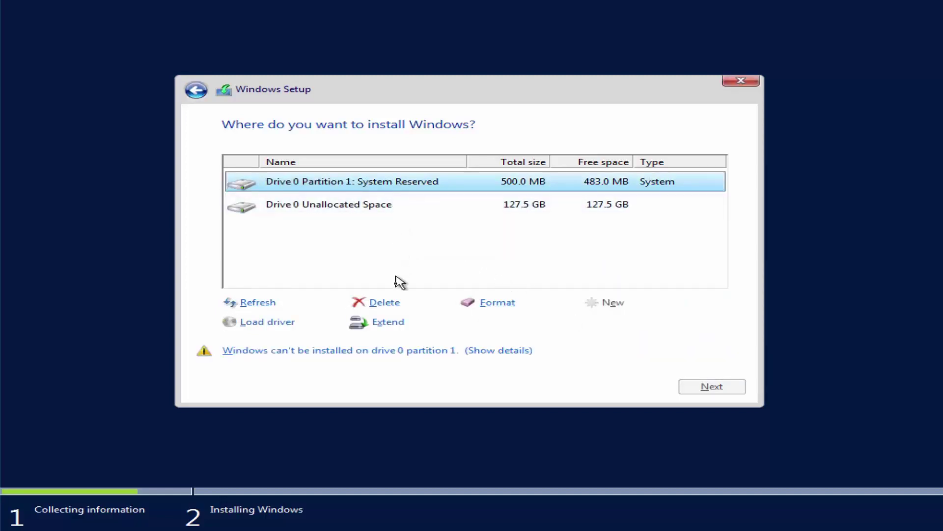
click(393, 302)
click(569, 325)
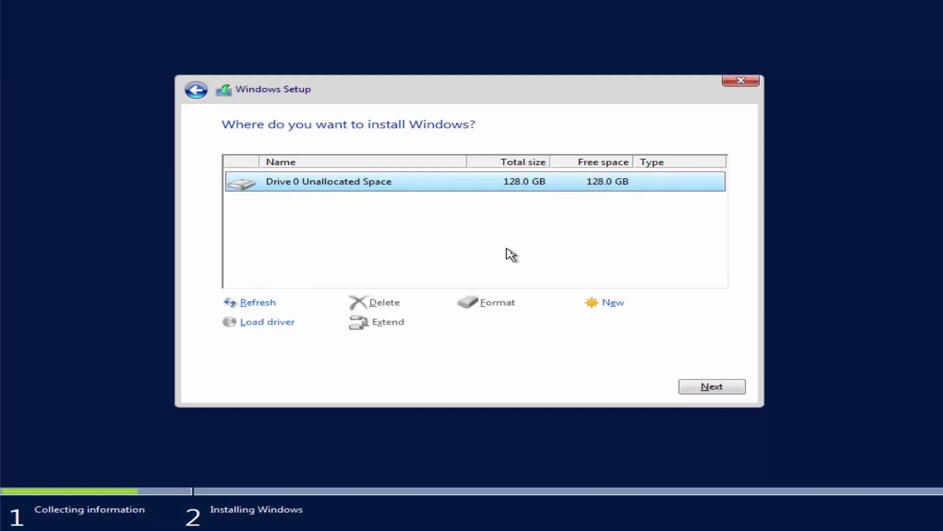
click(731, 391)
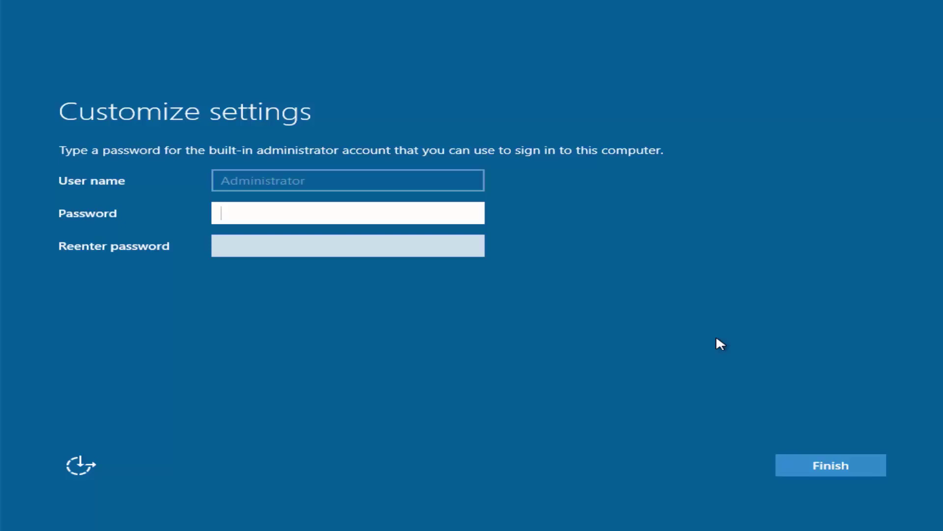
Enter the built-in Administrator password in capitals and move to the re-enter field.
key(Caps_Lock)
text(***********)
key(Tab)
text(***********)
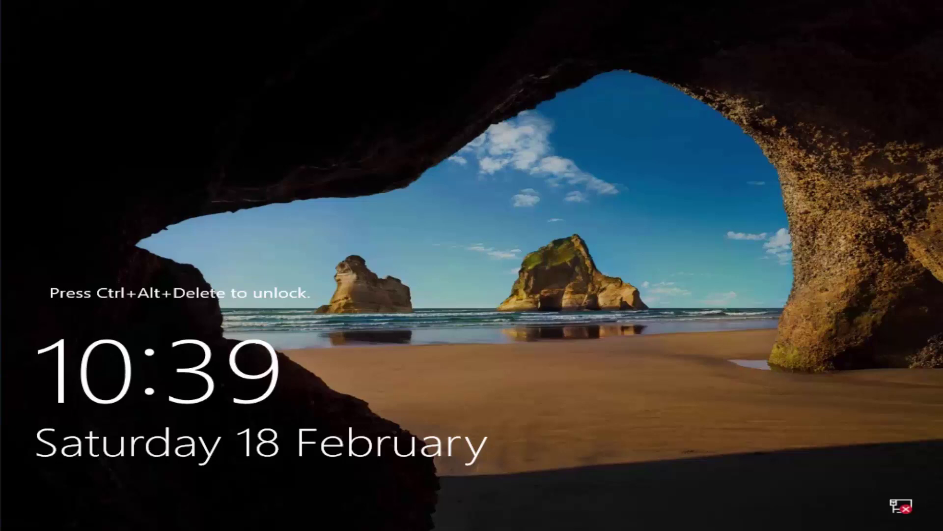
Unlock with Ctrl+Alt+Delete and type the Administrator account password.
key(ctrl+alt+Delete)
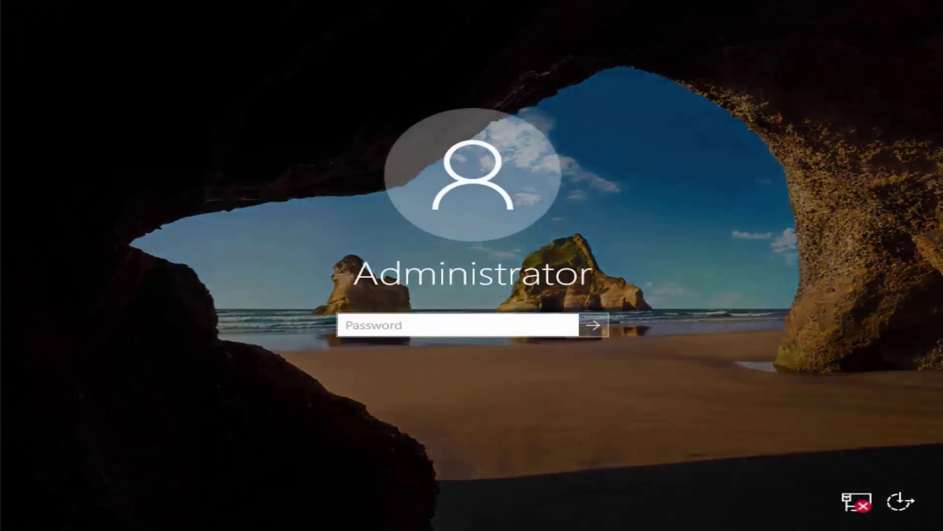
text(••)
text(******)
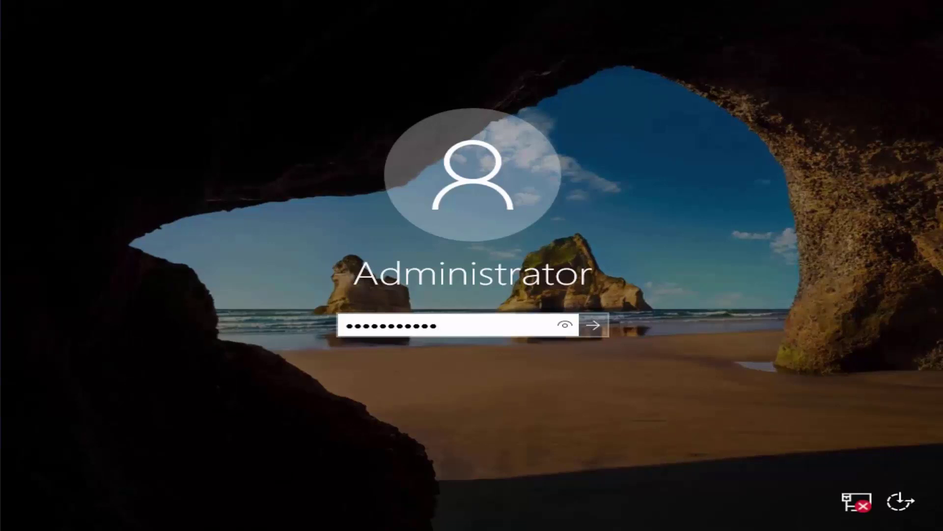